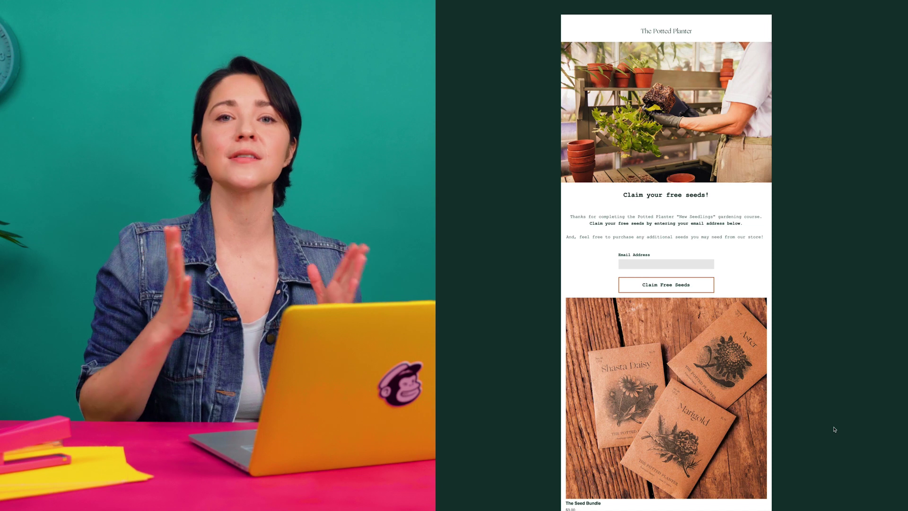
# Check the store's Stripe payment connection in the store settings
pyautogui.scroll(-5, 834, 427)
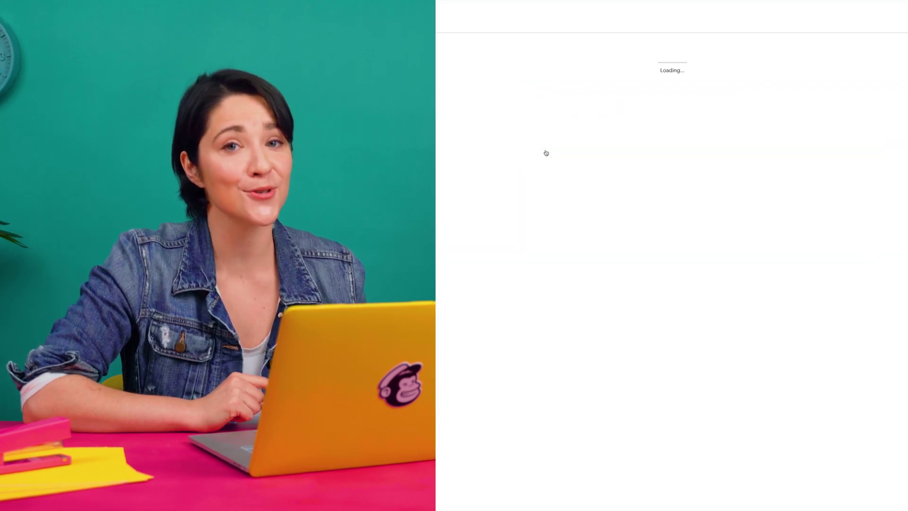
pyautogui.click(594, 150)
pyautogui.click(546, 153)
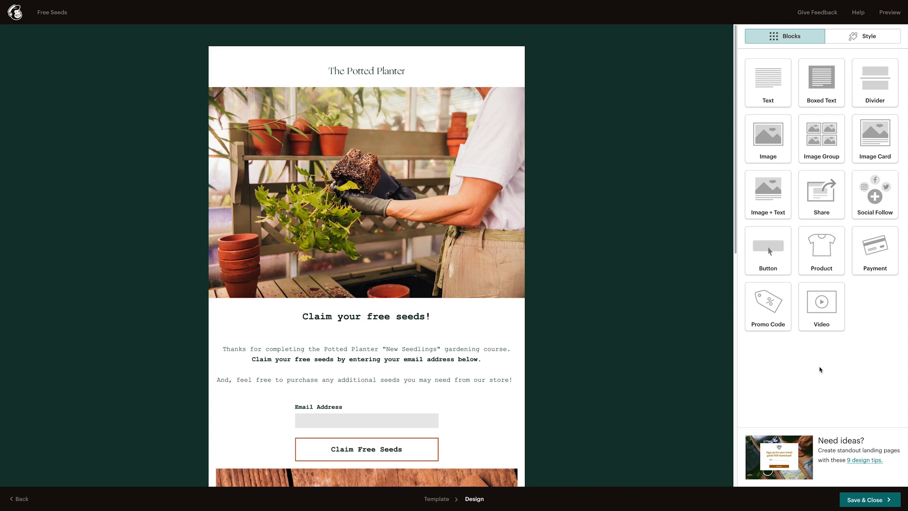
# Drag a Product block onto the landing page below the button
pyautogui.moveTo(821, 255); pyautogui.dragTo(475, 443)
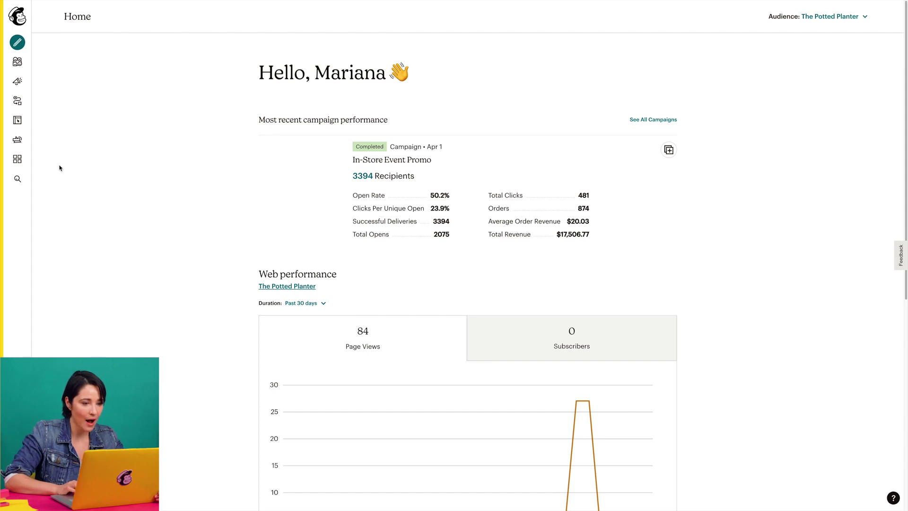
# Open the Stripe integration under E-commerce and start connecting a new site
pyautogui.click(18, 159)
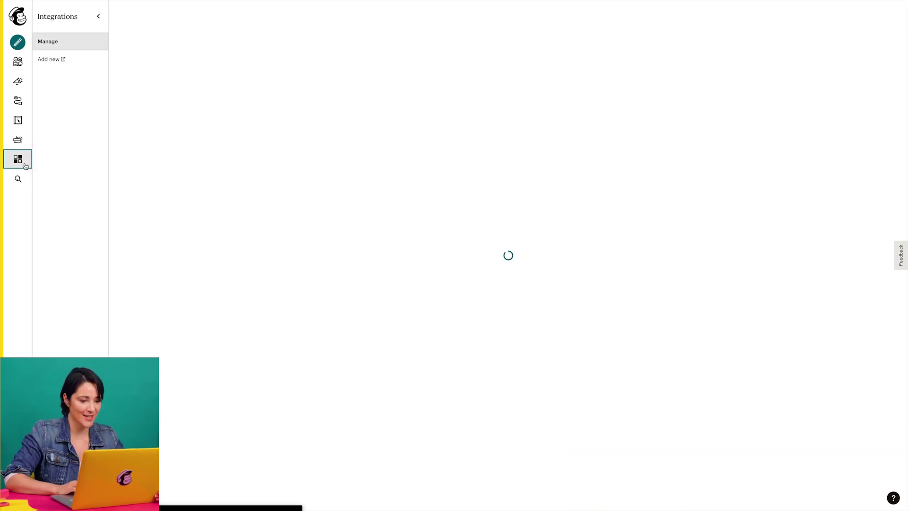
pyautogui.scroll(-10, 202, 189)
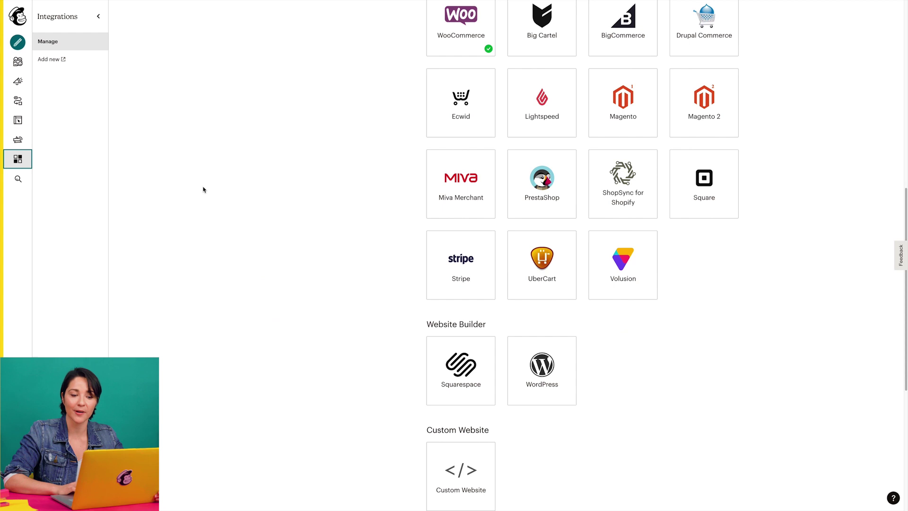
pyautogui.click(456, 244)
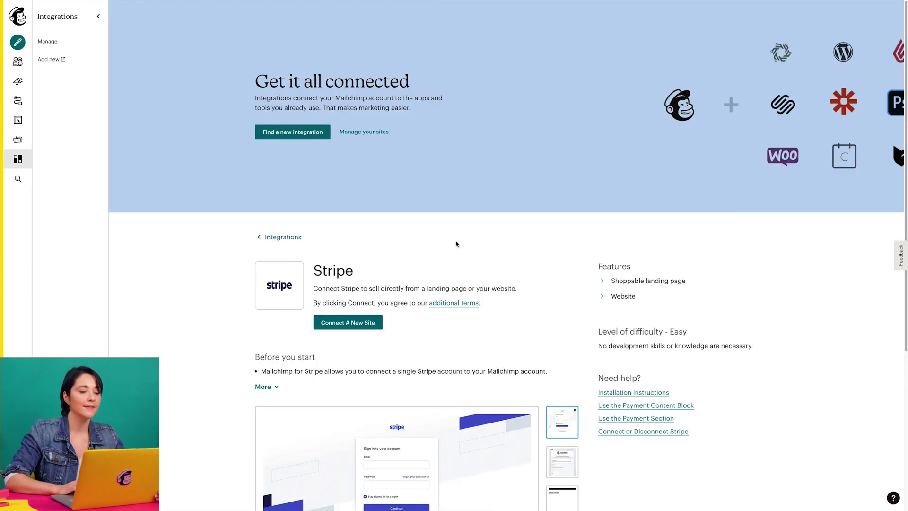
pyautogui.click(381, 323)
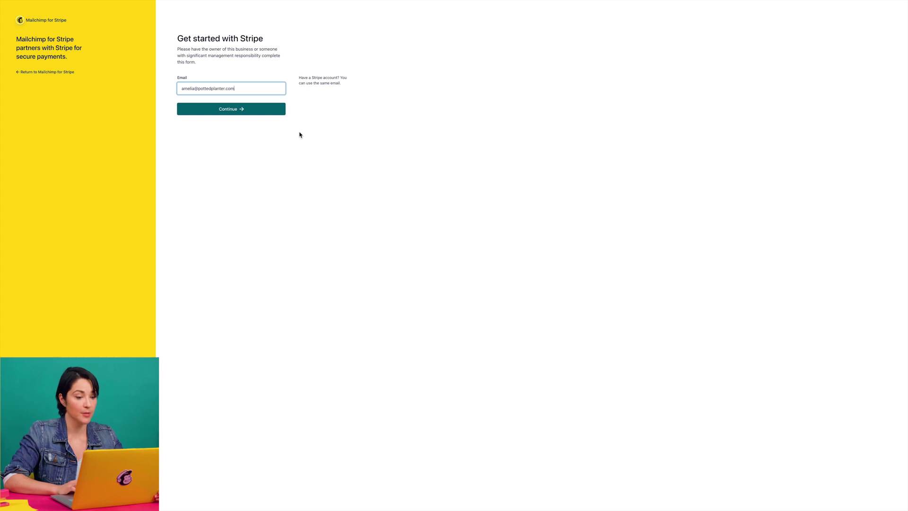
# Continue from the Get started with Stripe form to create the Stripe account
pyautogui.click(272, 111)
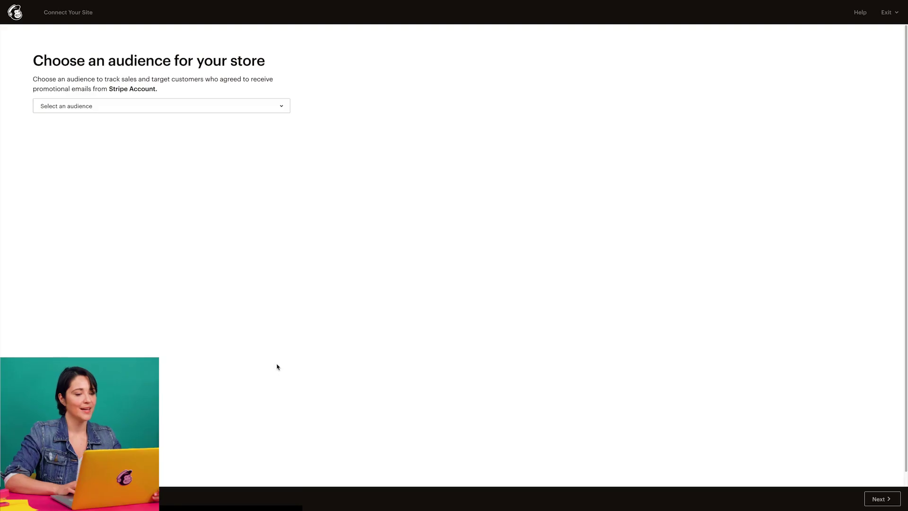
# Choose The Potted Planter as the store's audience and complete the connection
pyautogui.click(277, 104)
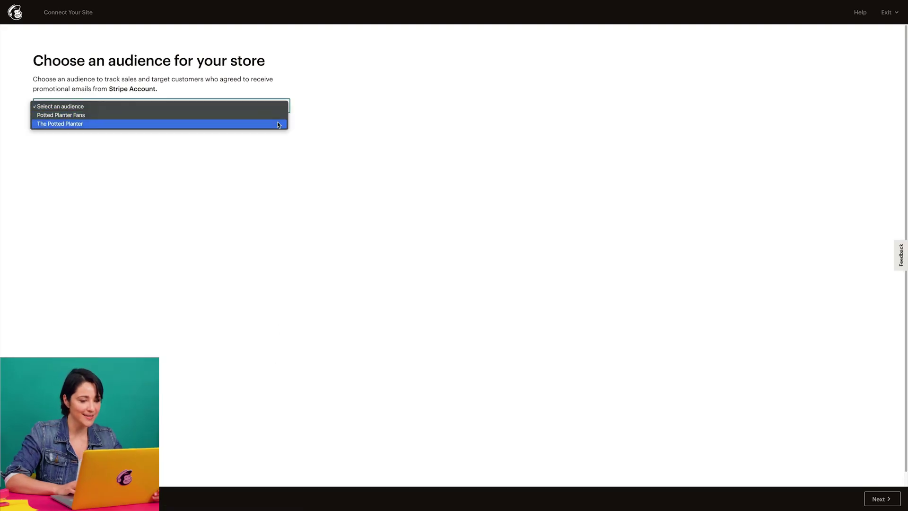
pyautogui.click(278, 123)
pyautogui.click(883, 499)
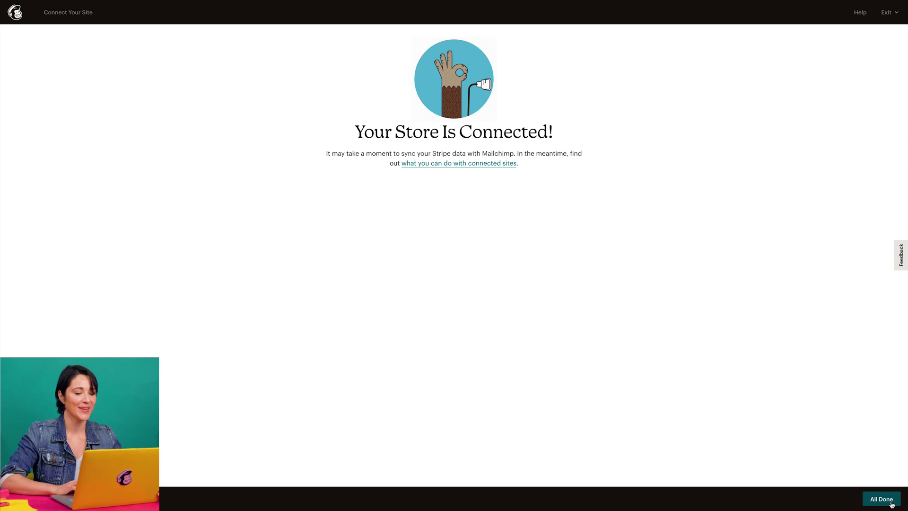
pyautogui.click(882, 499)
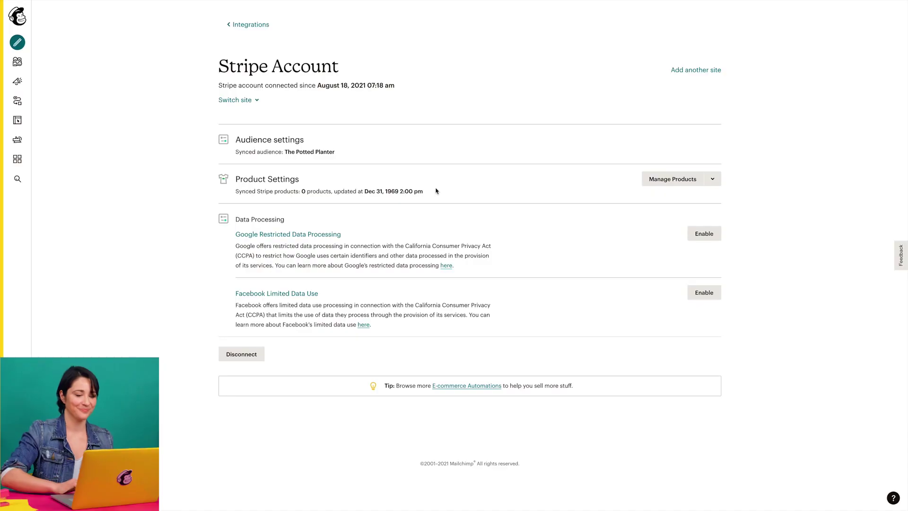
# Open Manage Products on the Stripe Account page
pyautogui.click(659, 184)
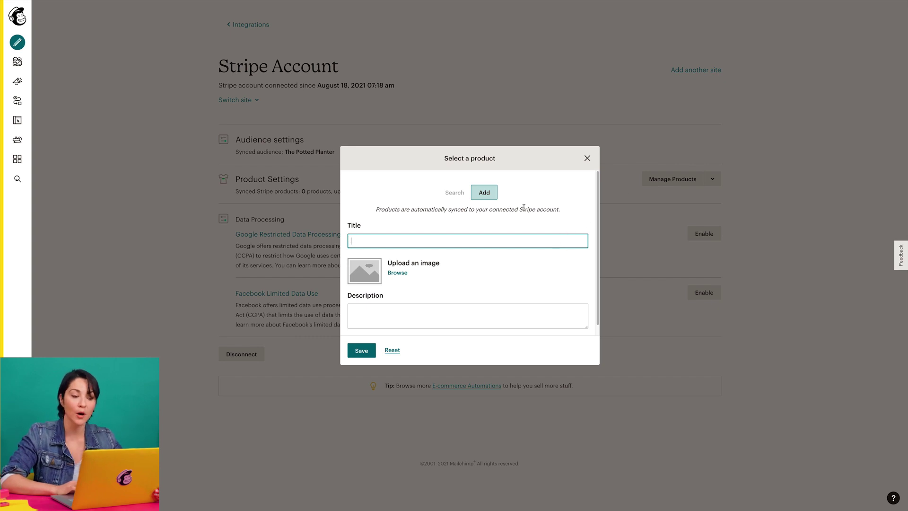
# Create the Lava Rocks product with an uploaded photo, a mulch description and $10.00 price
pyautogui.click(496, 198)
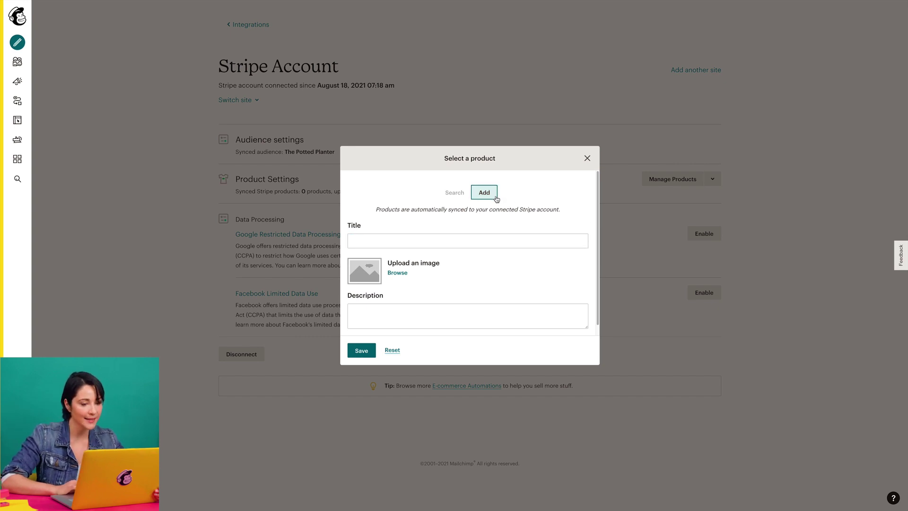
pyautogui.click(503, 241)
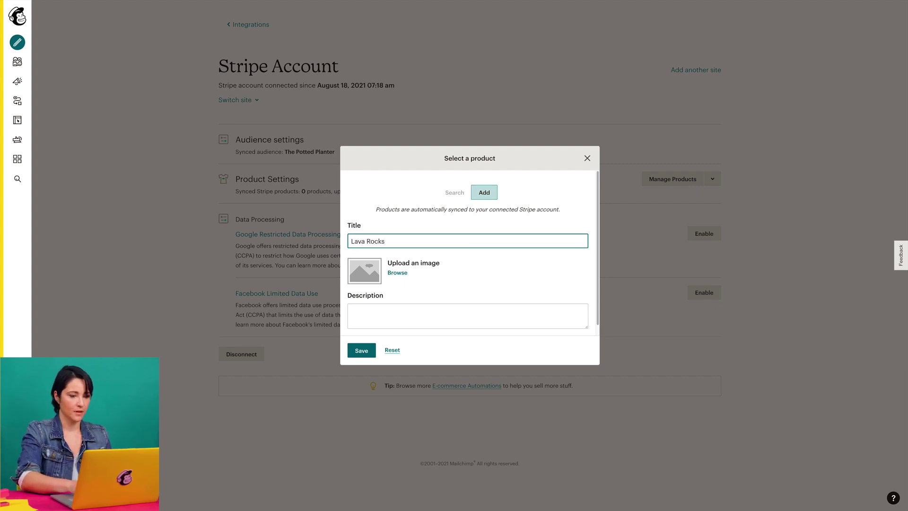
pyautogui.click(406, 278)
pyautogui.click(409, 225)
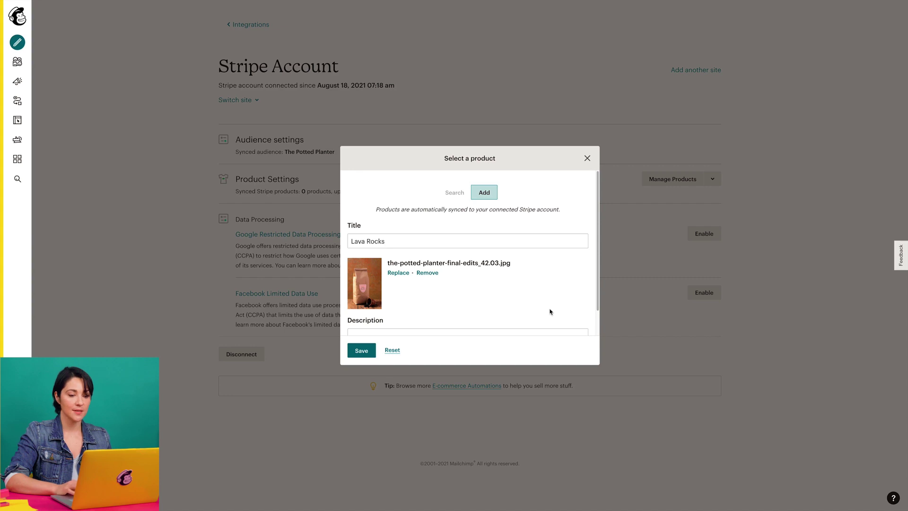
pyautogui.scroll(-2, 550, 312)
pyautogui.click(533, 266)
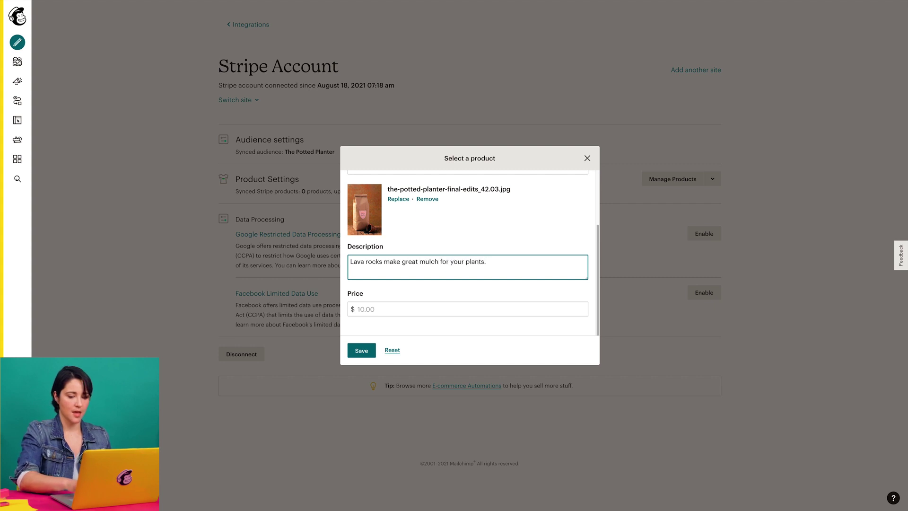
pyautogui.click(521, 309)
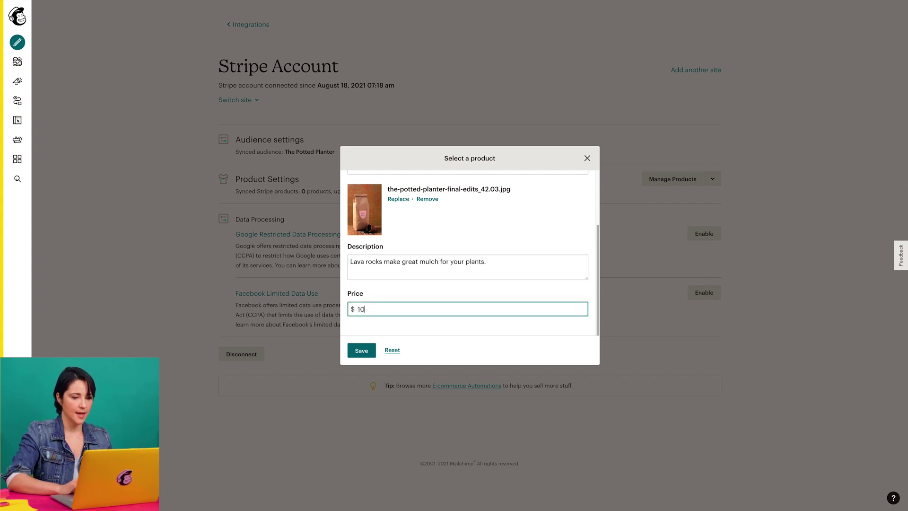
pyautogui.click(361, 351)
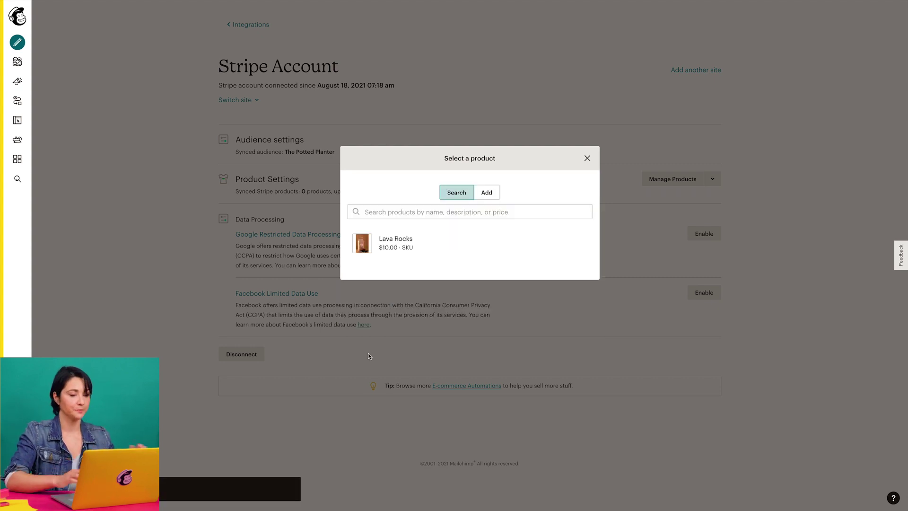
# Return to the product list and close the product window
pyautogui.moveTo(448, 229)
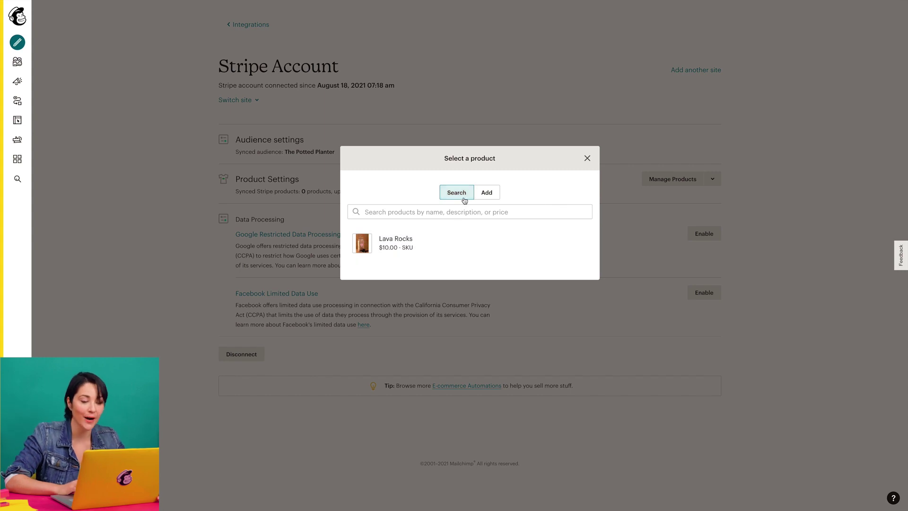
pyautogui.click(494, 198)
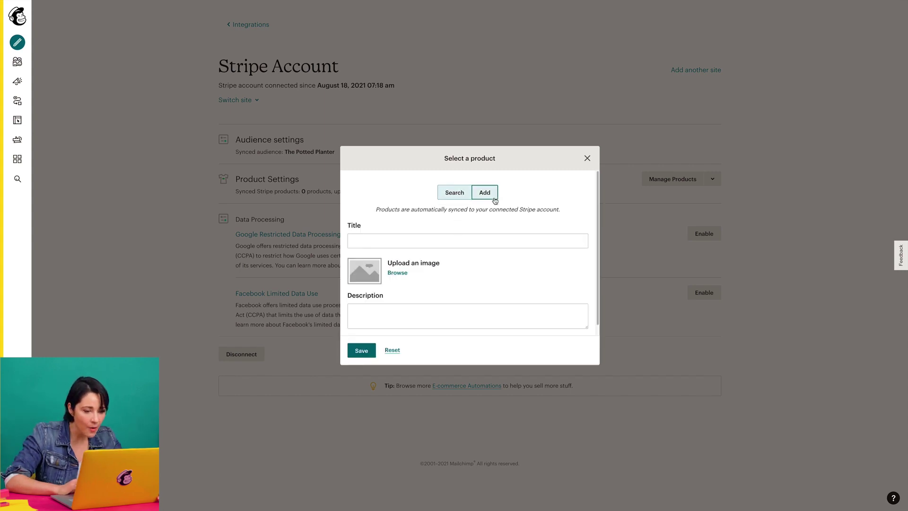
pyautogui.click(469, 198)
pyautogui.click(587, 158)
# Edit the Lava Rocks product's price to $12 and save it
pyautogui.click(671, 186)
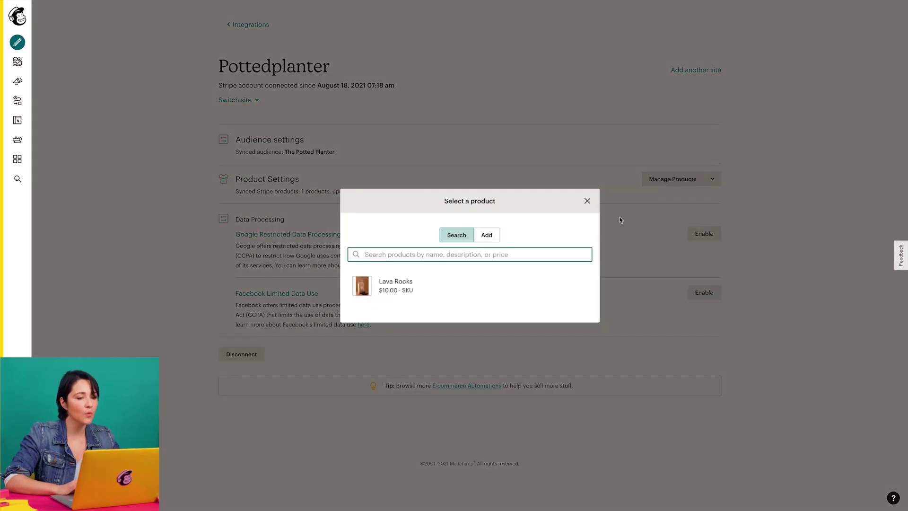
pyautogui.click(568, 292)
pyautogui.scroll(-3, 567, 293)
pyautogui.click(424, 351)
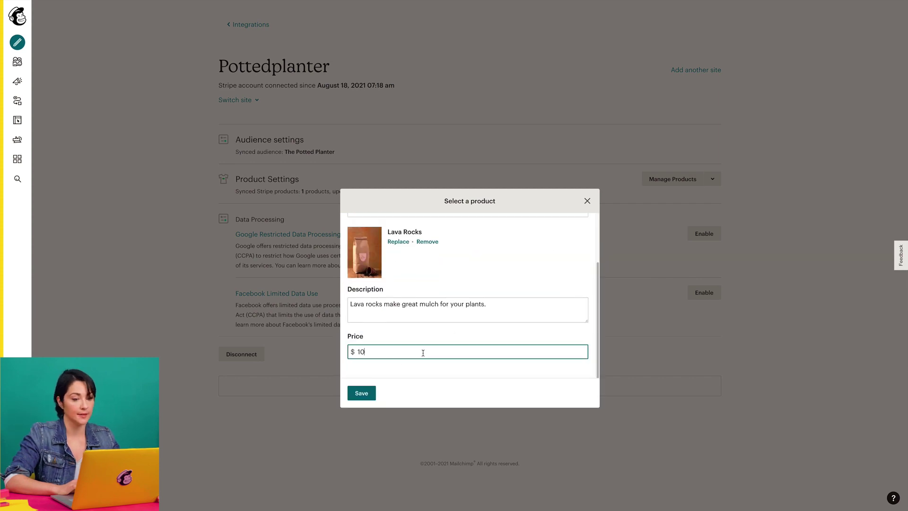
pyautogui.click(365, 394)
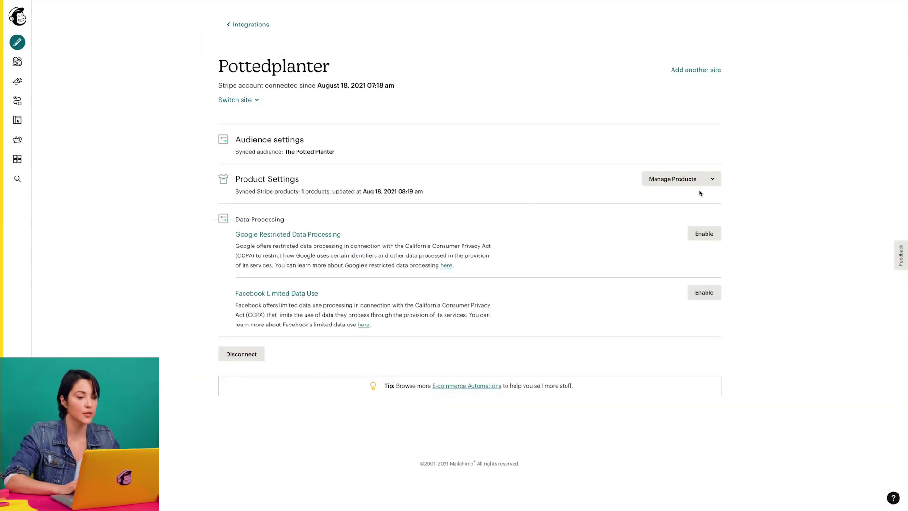
pyautogui.click(712, 179)
# Refresh the synced products, then disconnect the Pottedplanter store and confirm the removal
pyautogui.click(710, 198)
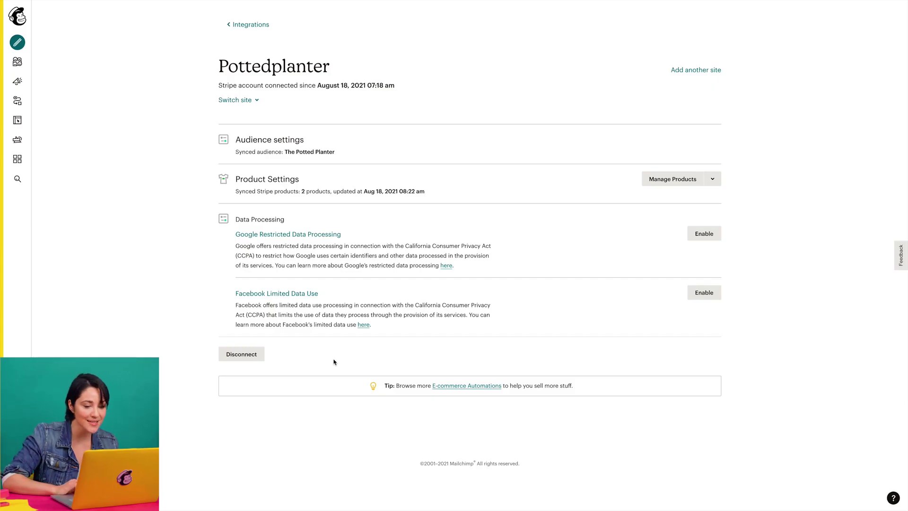
pyautogui.click(256, 361)
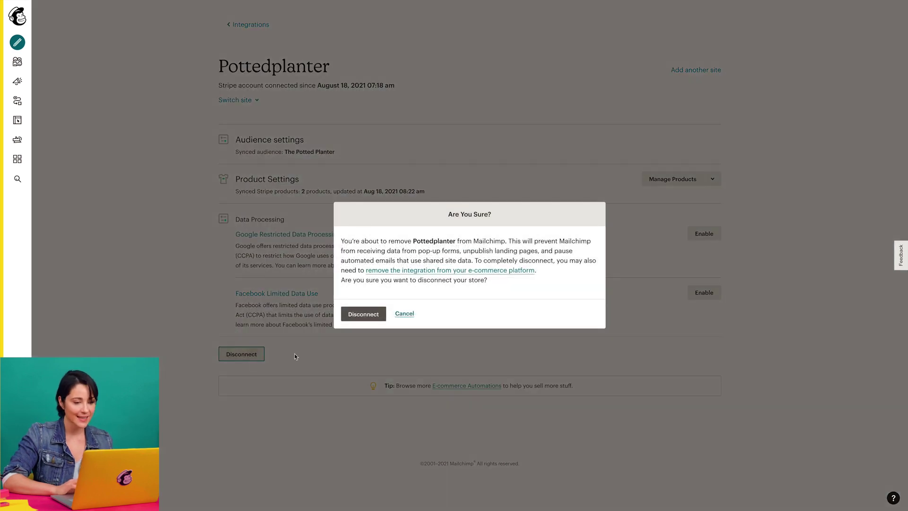
pyautogui.click(359, 315)
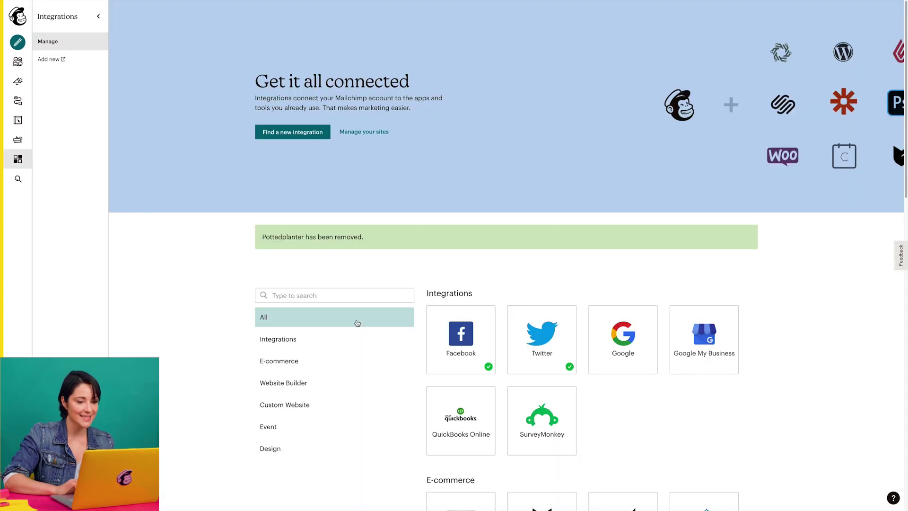